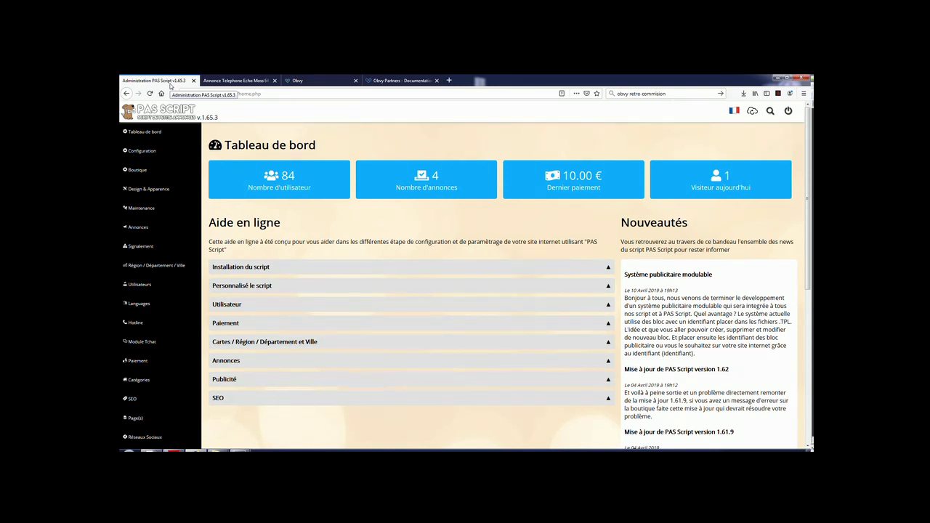
Switch to the 'Telephone Echo Moss 64 Go' listing tab on the classifieds site.
click(234, 81)
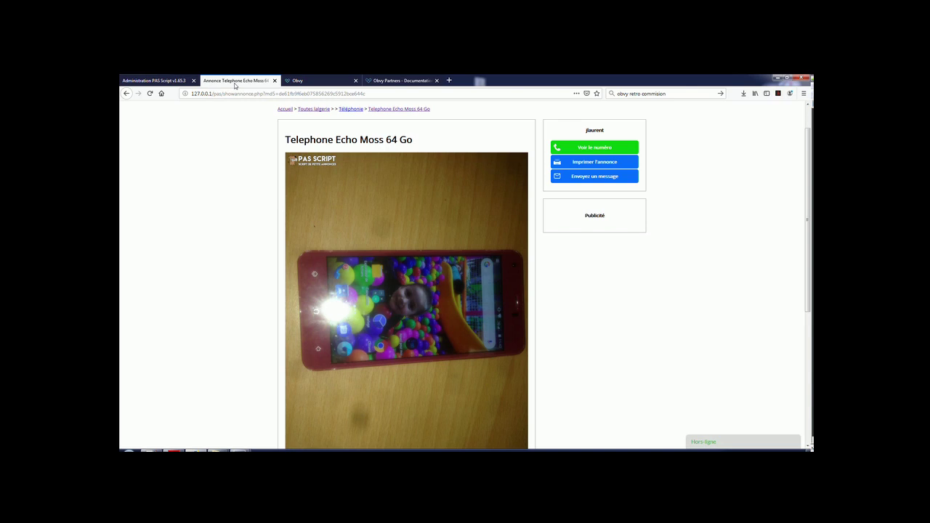
In the admin, go to Paiement > Configuration des paiements and scroll to the Obvy section.
click(179, 81)
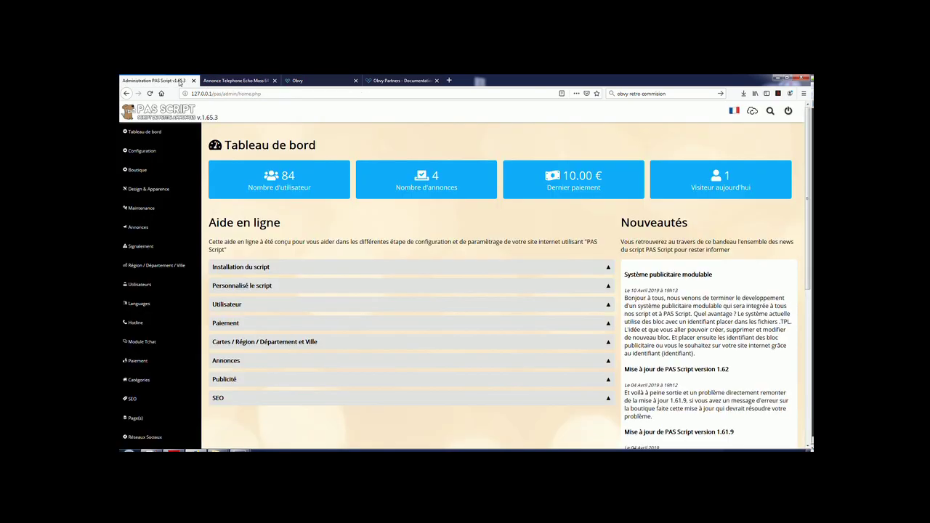
click(157, 363)
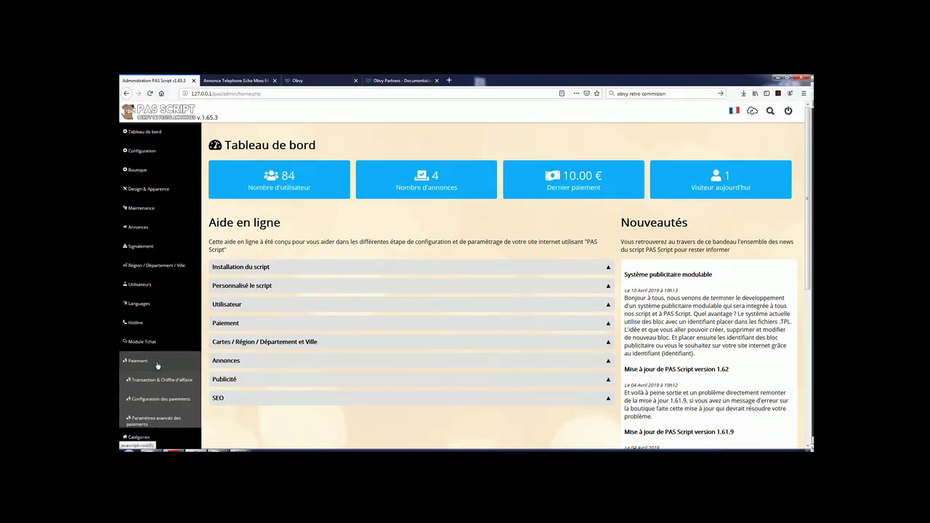
click(154, 402)
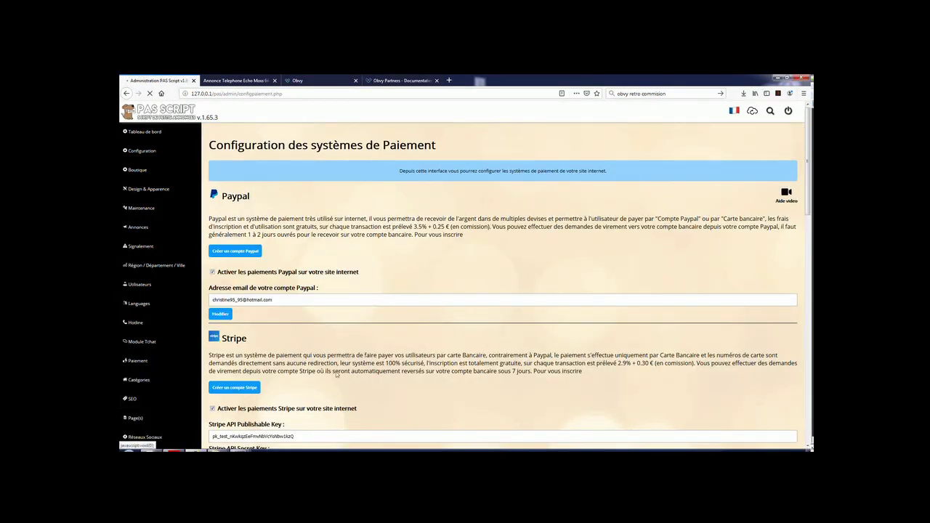
scroll(336, 371, down, 1)
scroll(336, 371, down, 1)
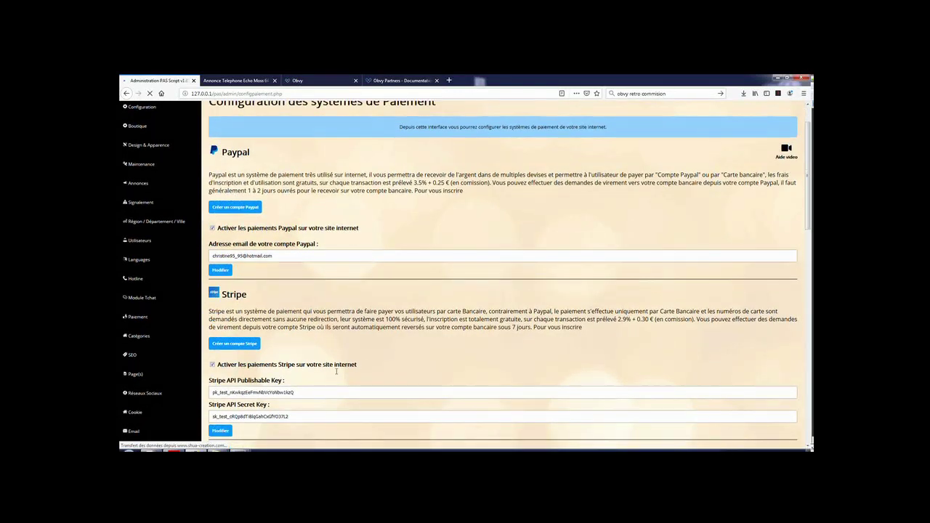
scroll(336, 371, down, 6)
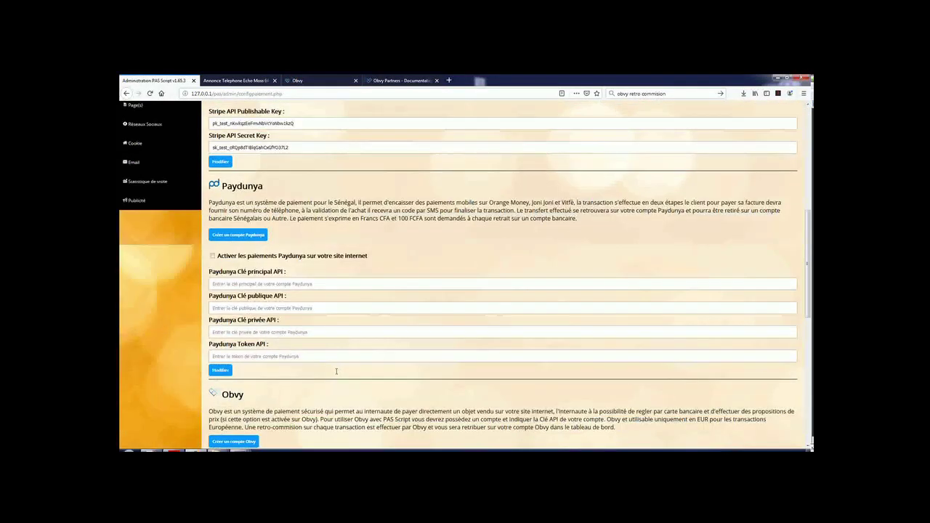
scroll(337, 373, down, 2)
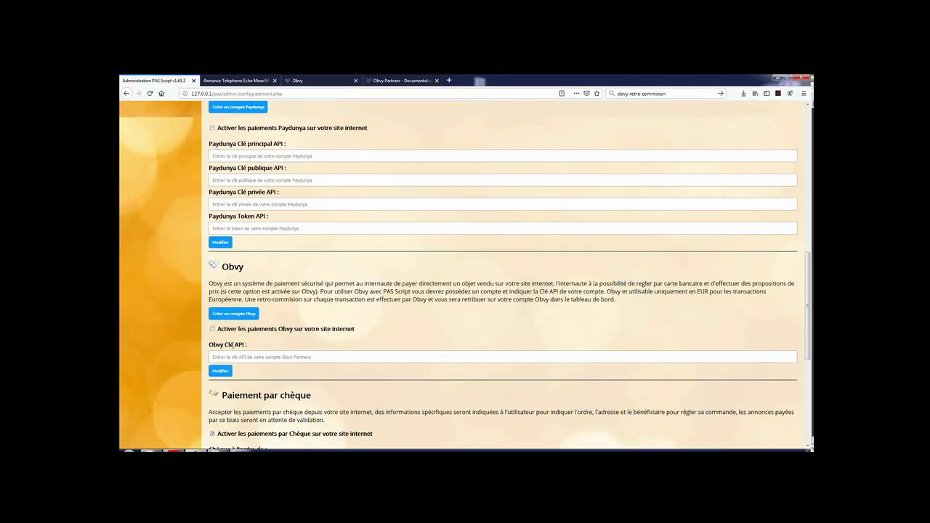
Open 'Créer un compte Obvy', read through the Obvy Partners page, and return to the admin tab.
click(238, 314)
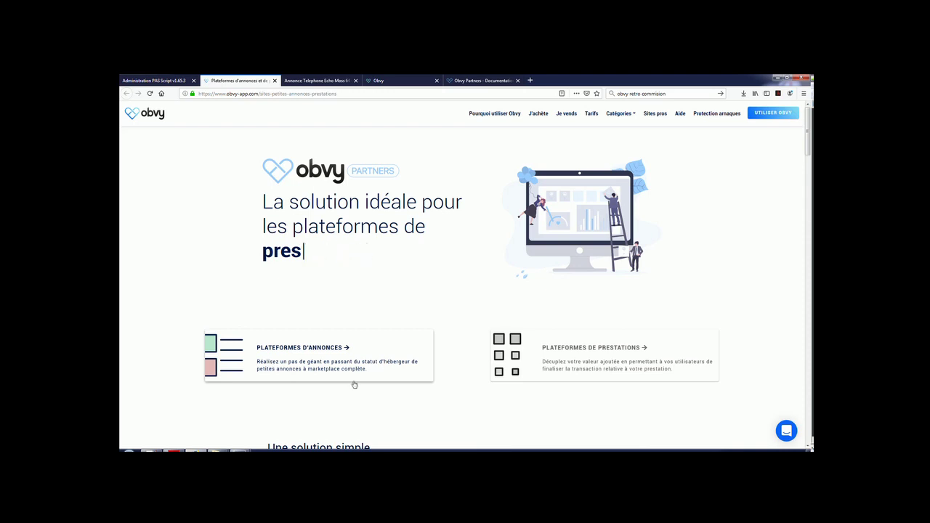
scroll(353, 382, down, 5)
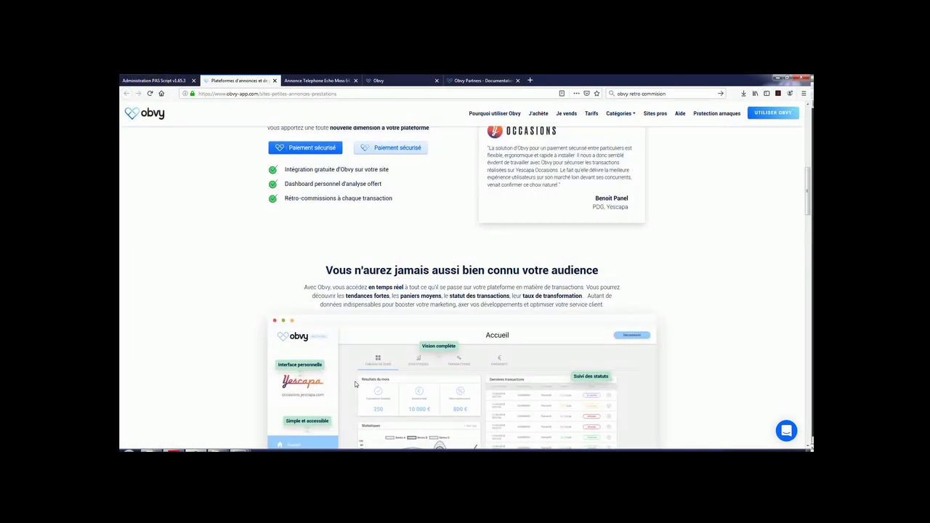
scroll(355, 383, down, 15)
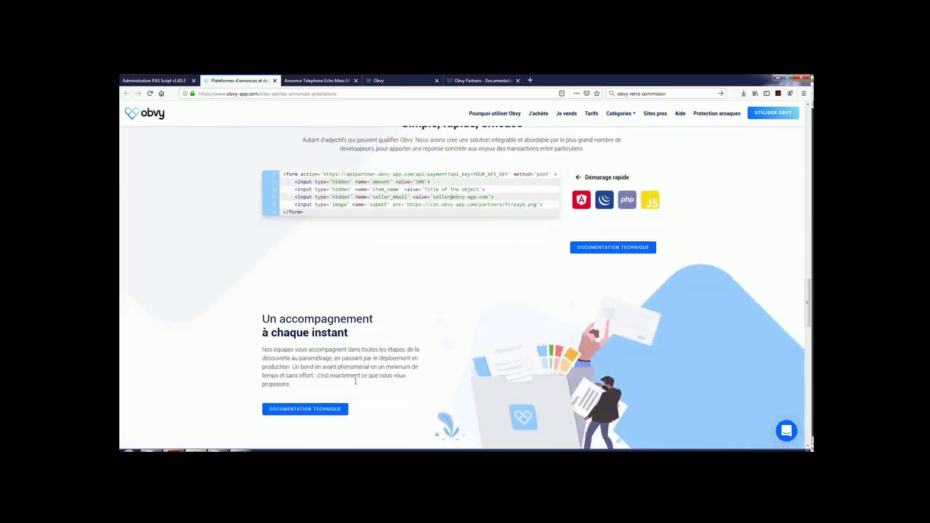
scroll(355, 383, down, 10)
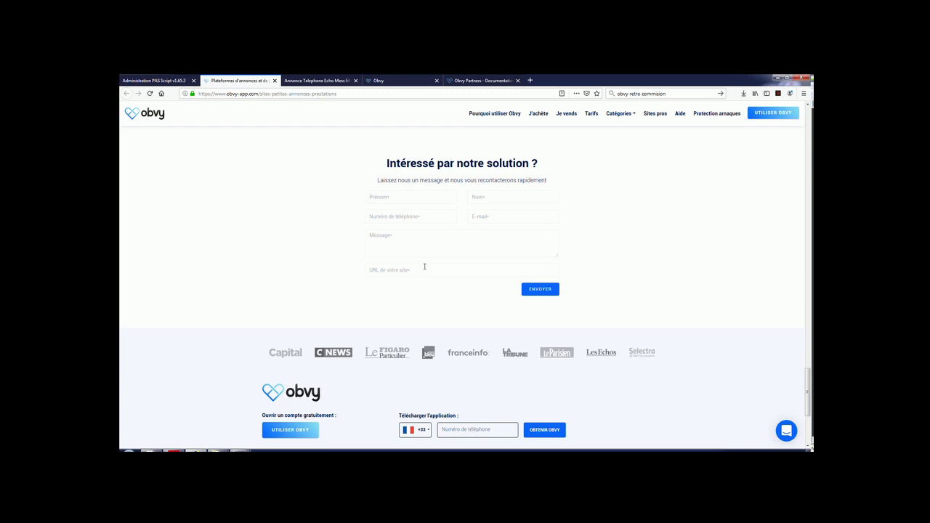
click(167, 82)
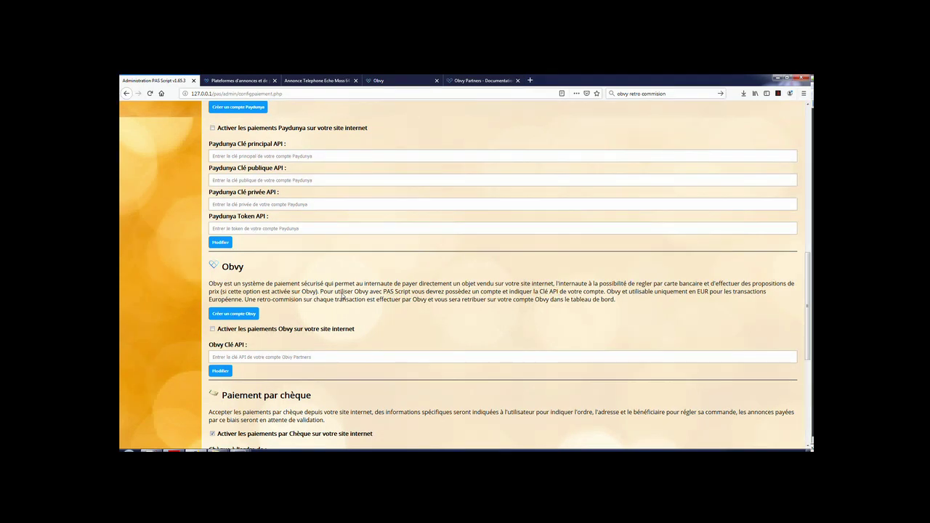
Paste the Obvy API key into the 'Obvy Clé API' field and save it with Modifier.
click(232, 357)
click(196, 450)
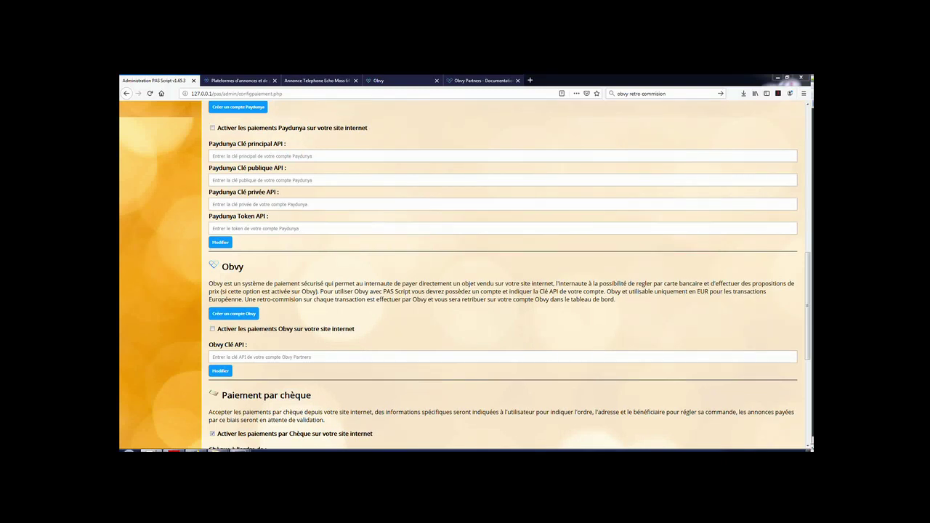
click(379, 356)
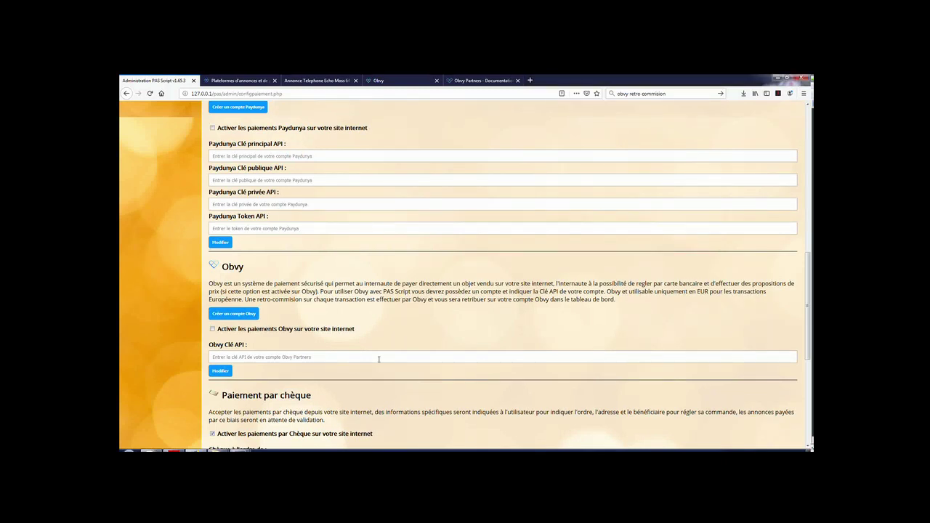
click(375, 341)
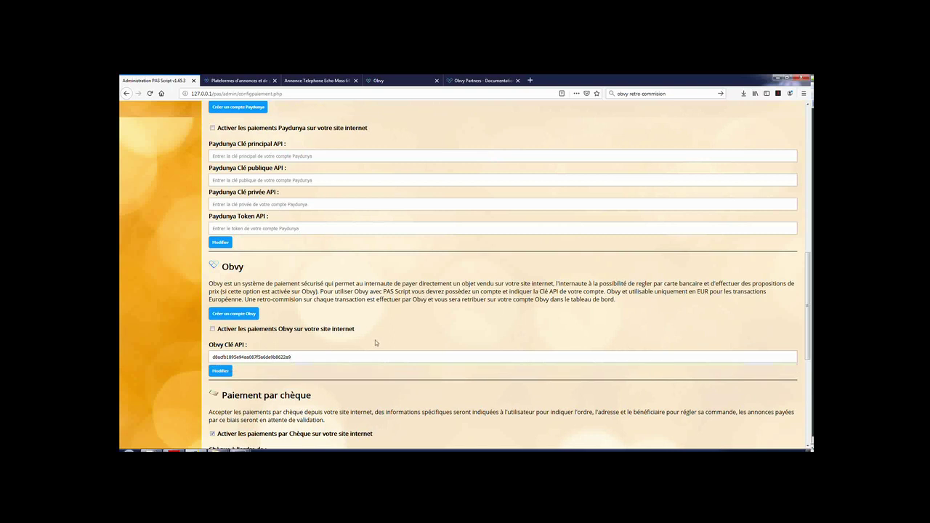
click(229, 375)
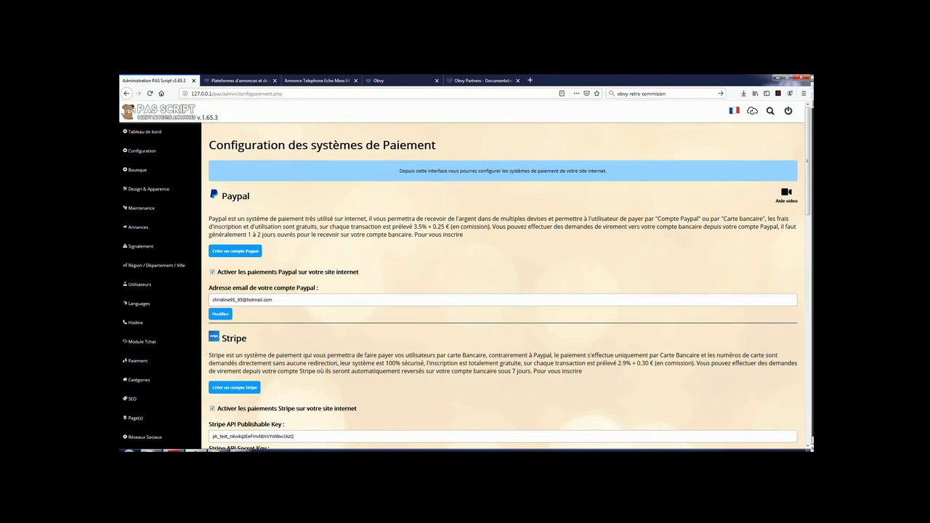
Tick 'Activer les paiements Obvy' and save the setting with Modifier.
scroll(290, 352, down, 10)
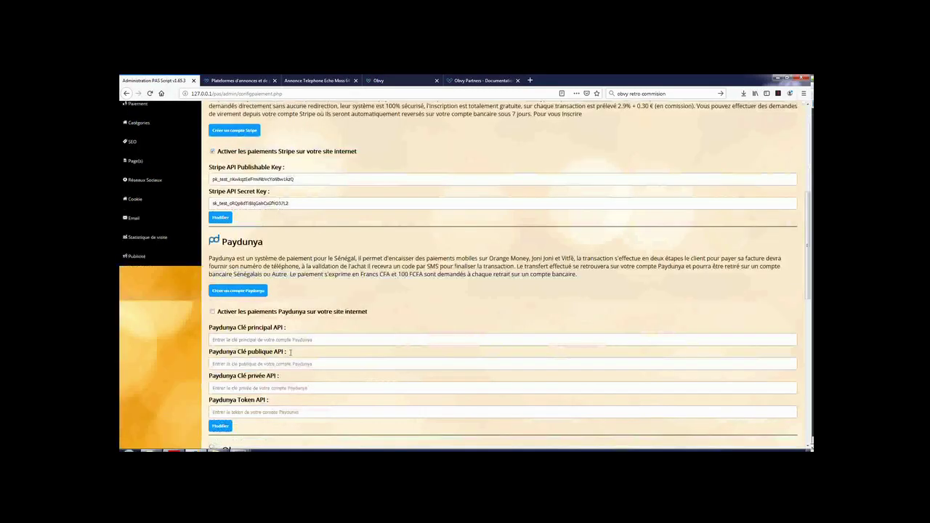
scroll(290, 355, down, 2)
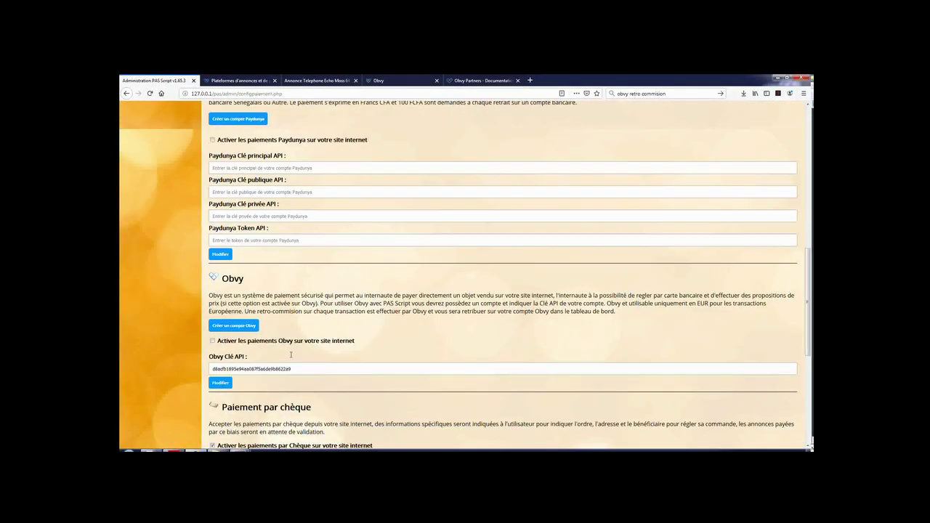
click(212, 329)
click(220, 370)
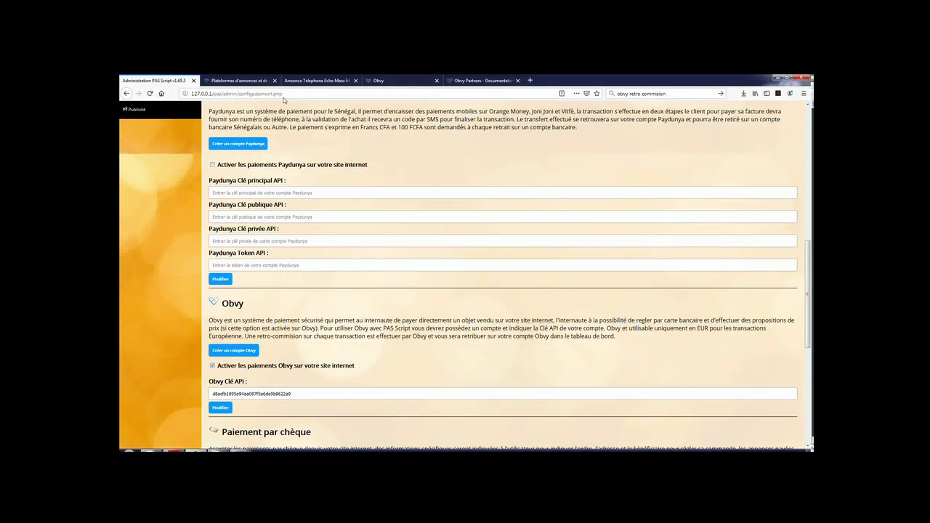
Close the Obvy Partners tab so the phone listing page shows again.
click(275, 81)
click(245, 81)
scroll(496, 177, up, 1)
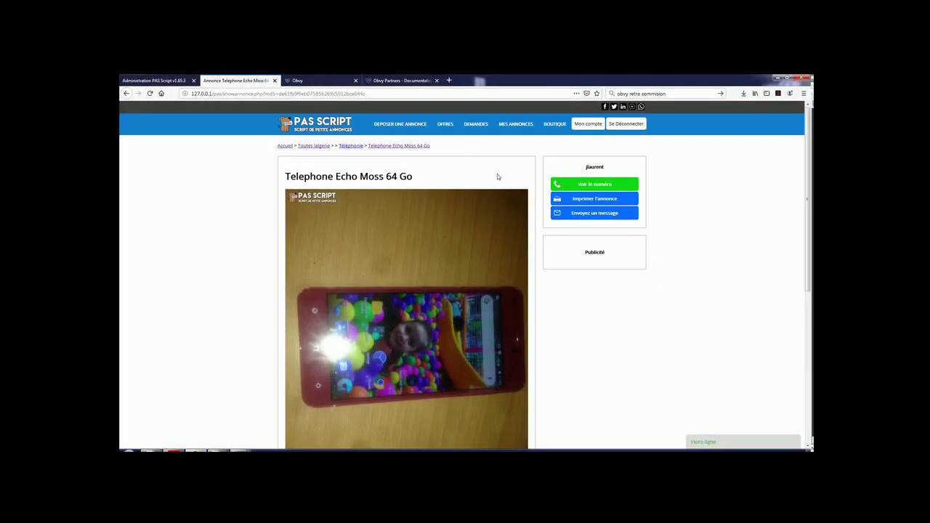
Reload the Telephone Echo Moss 64 Go listing and start its 'Paiement sécurisé' Obvy checkout.
click(149, 94)
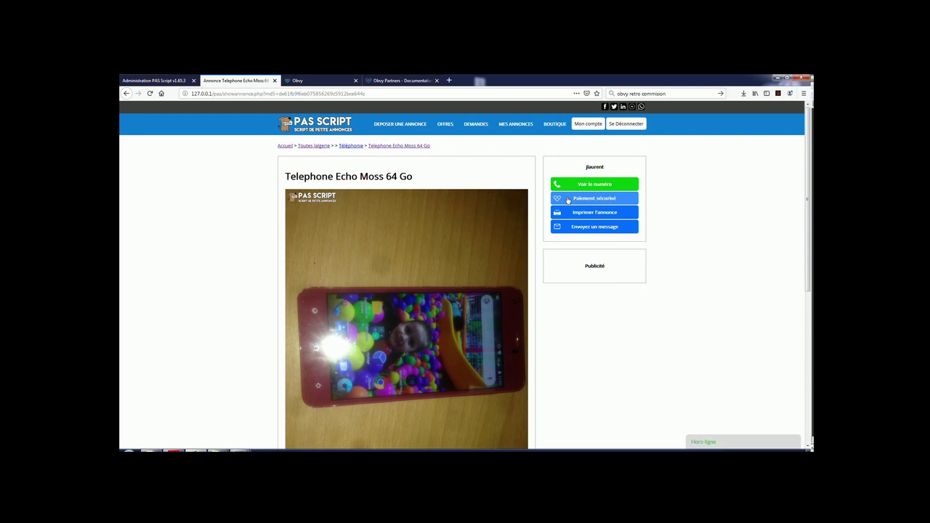
click(568, 200)
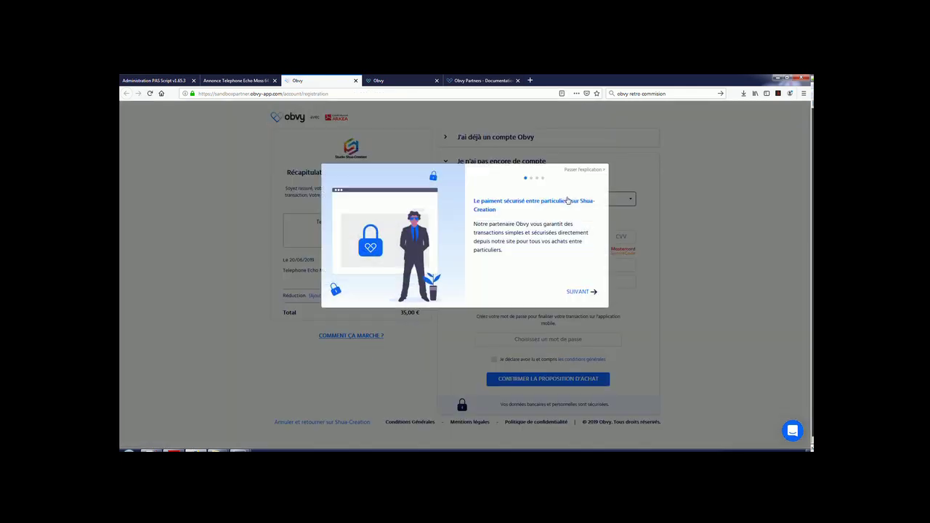
Skip the Obvy intro with 'Passer l'explication' to reveal the 35,00 € purchase form.
click(581, 172)
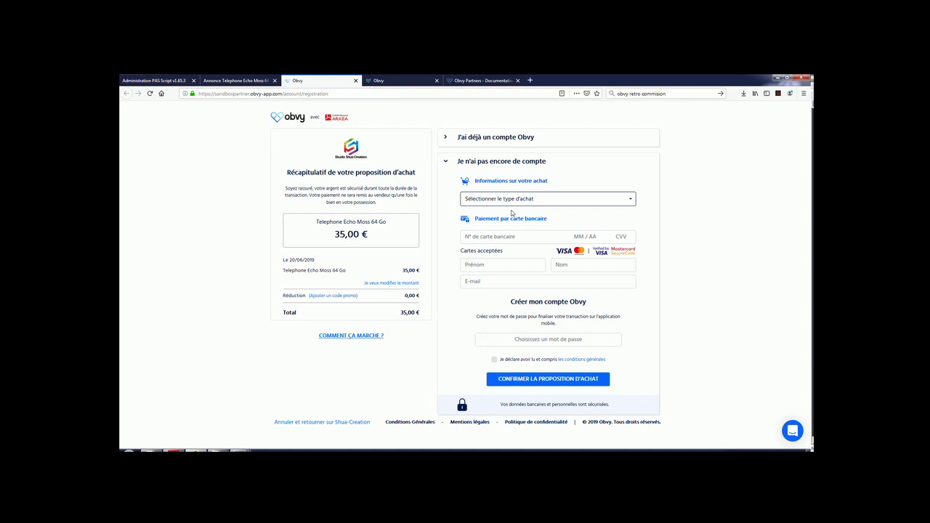
Enable 'Je veux modifier le montant' on the checkout, then view the Obvy Partners documentation tab.
click(514, 201)
click(514, 202)
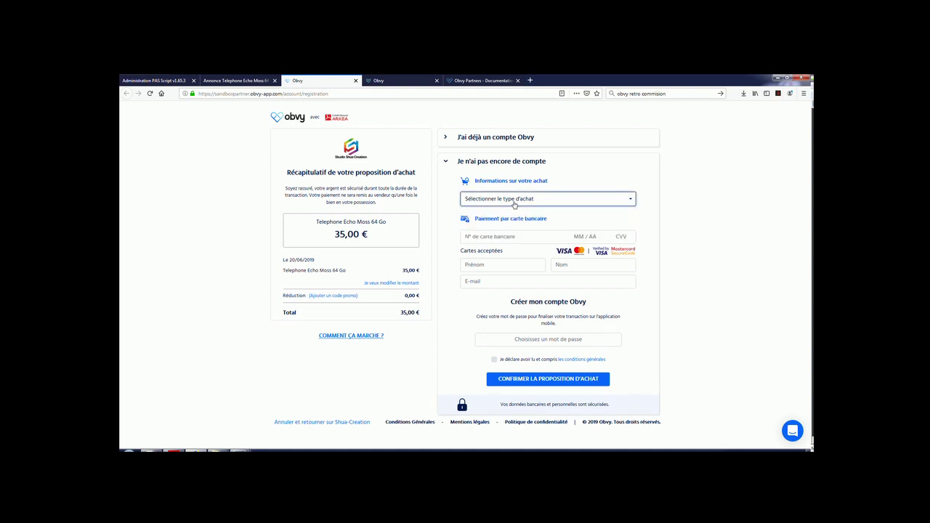
click(386, 282)
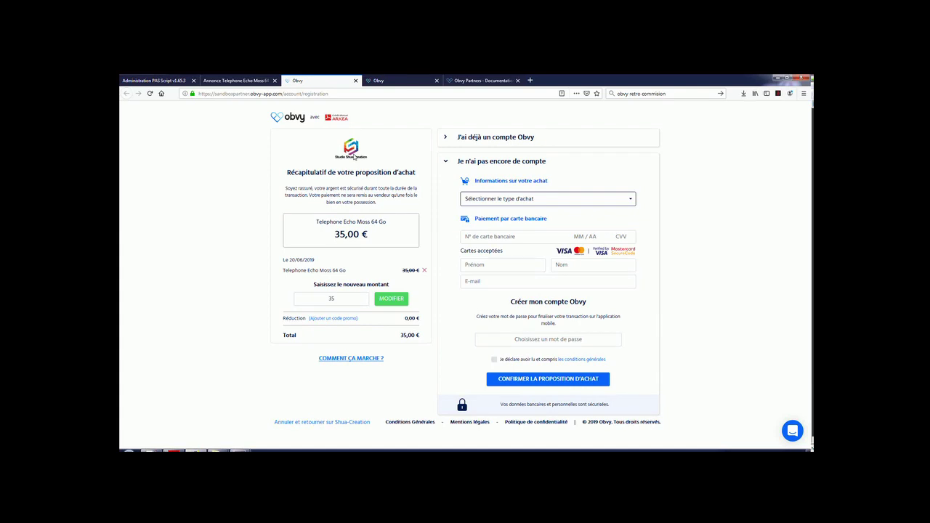
click(459, 81)
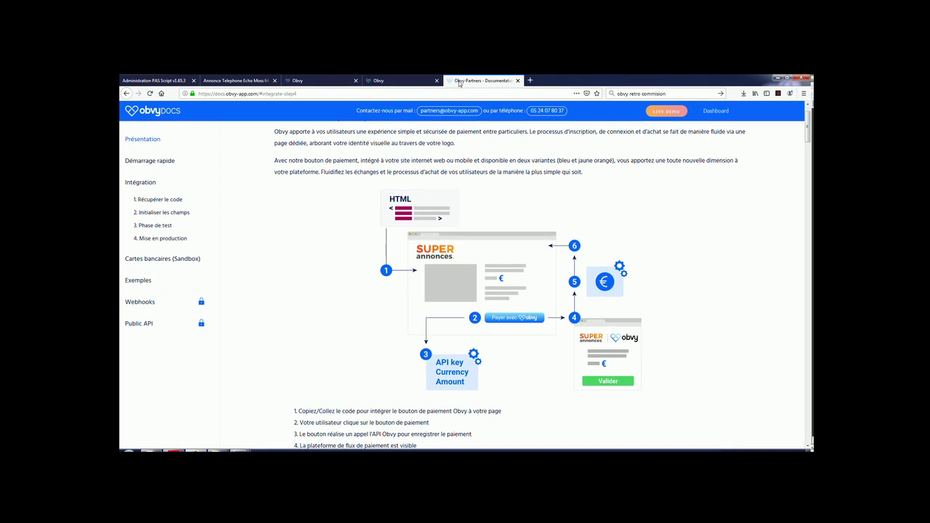
Open Accueil in the Obvy partner dashboard to see this month's 0 transactions and 0,00 €.
click(417, 82)
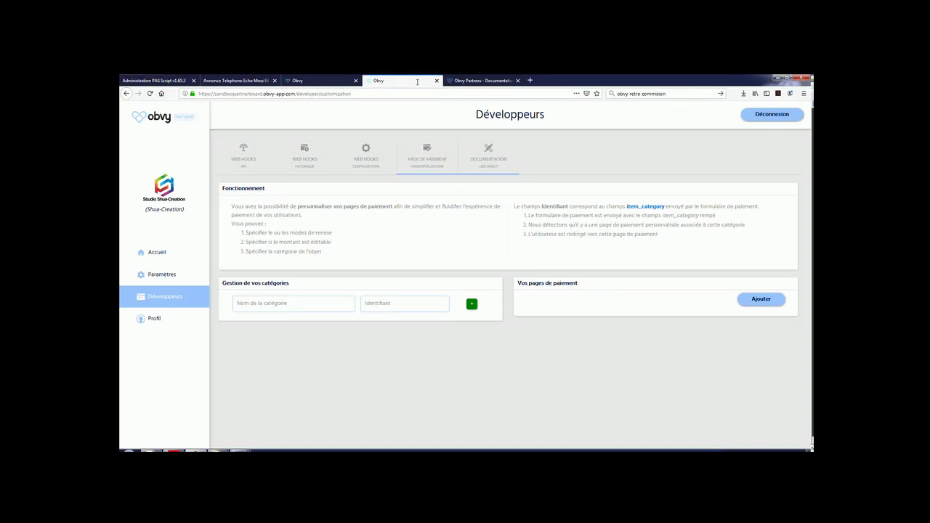
click(180, 259)
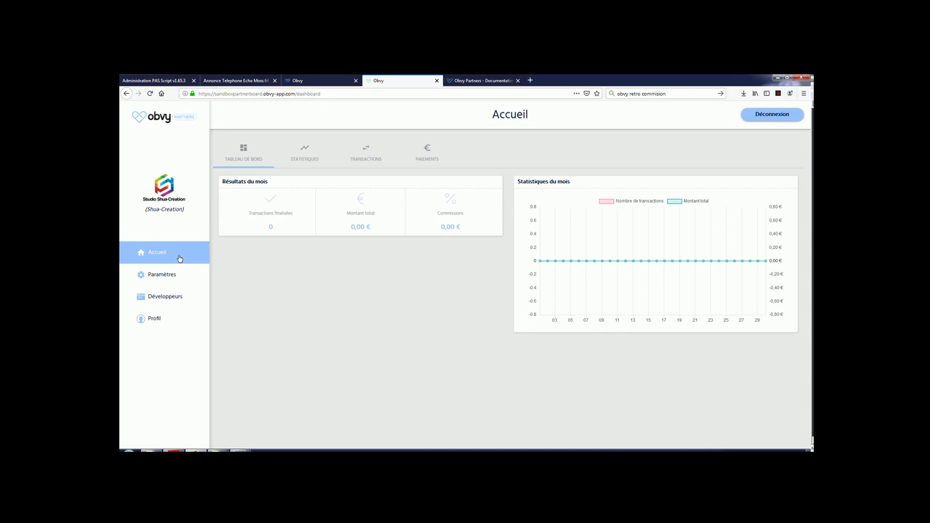
Open Statistiques > Transactions and view the 35,00 € Telephone Echo Moss 64 Go transaction details.
click(326, 160)
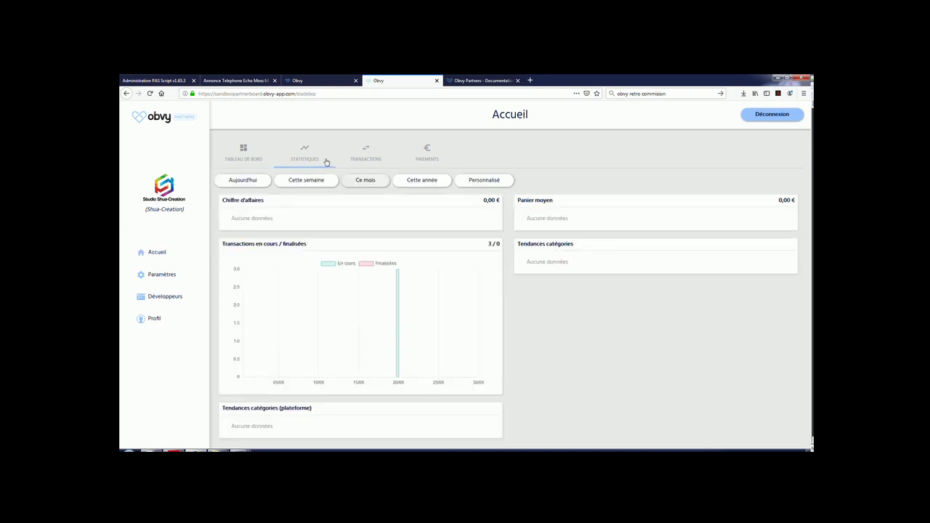
click(352, 161)
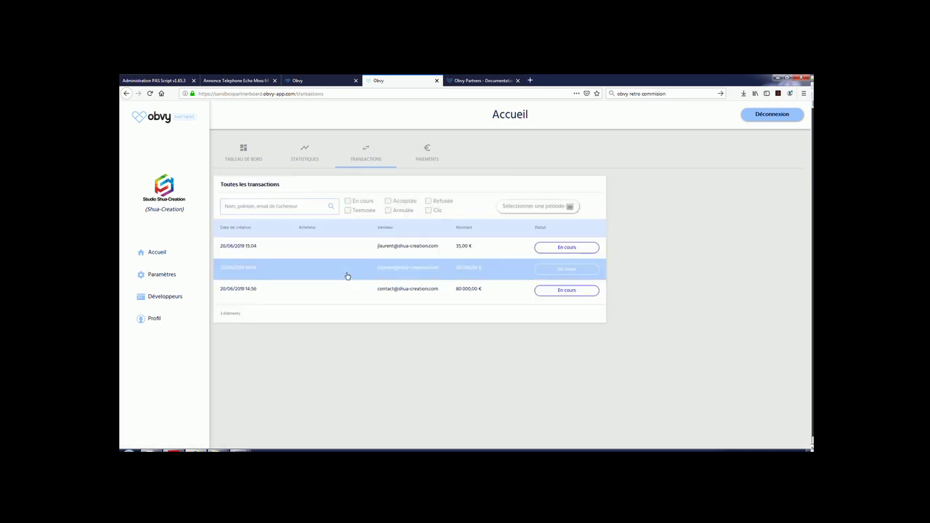
click(559, 250)
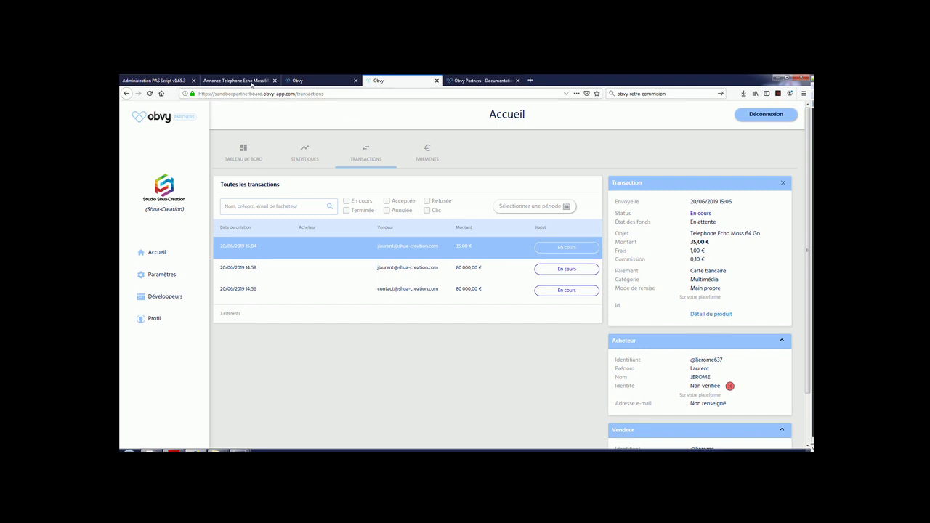
click(251, 82)
scroll(422, 254, down, 1)
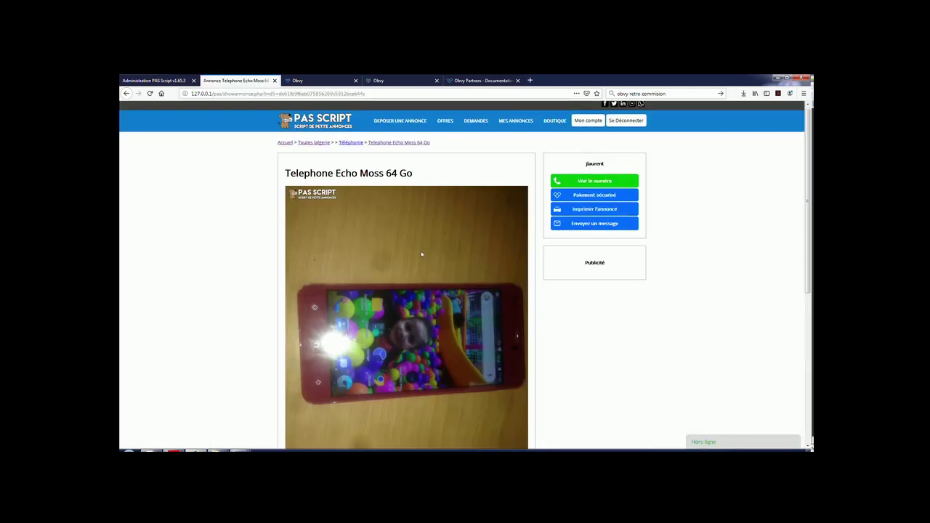
scroll(421, 254, down, 5)
click(346, 80)
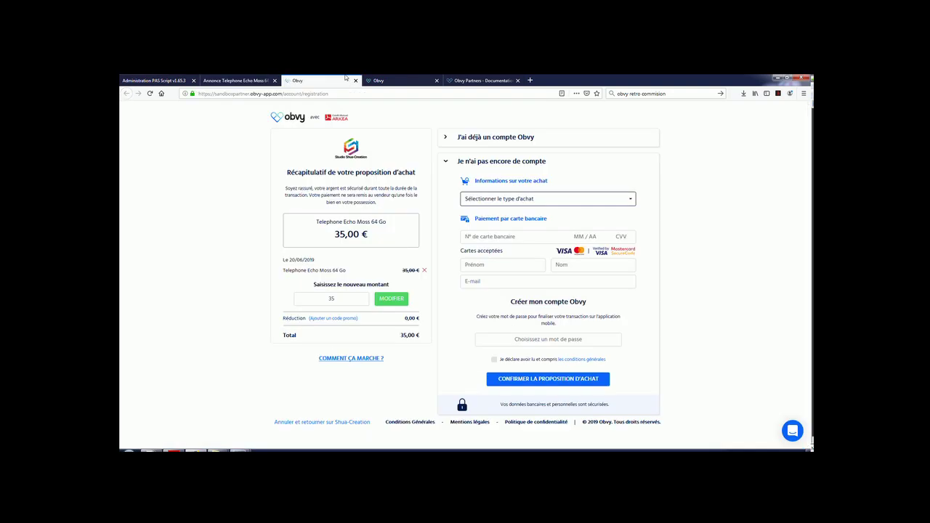
click(399, 81)
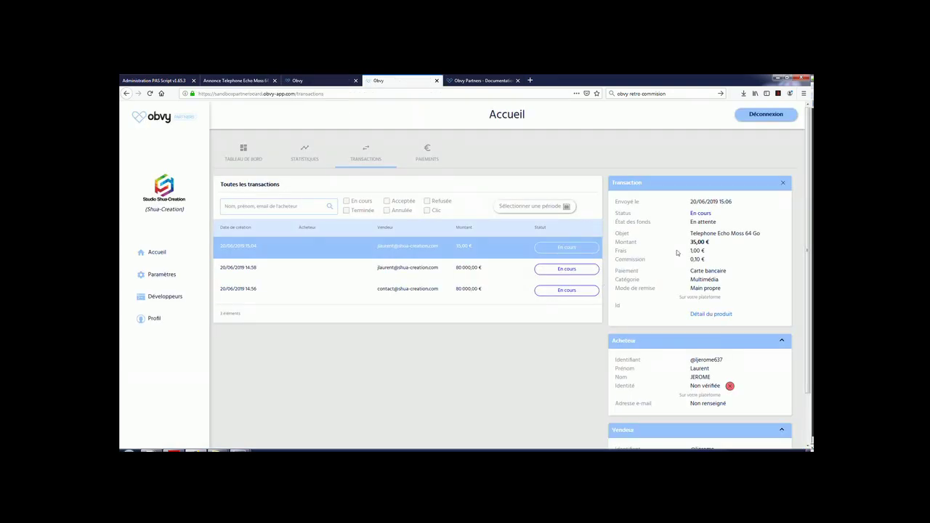
Highlight the 35,00 € amount, 1,00 € fee and 0,10 € commission, then reopen the listing tab.
drag(634, 243, 710, 251)
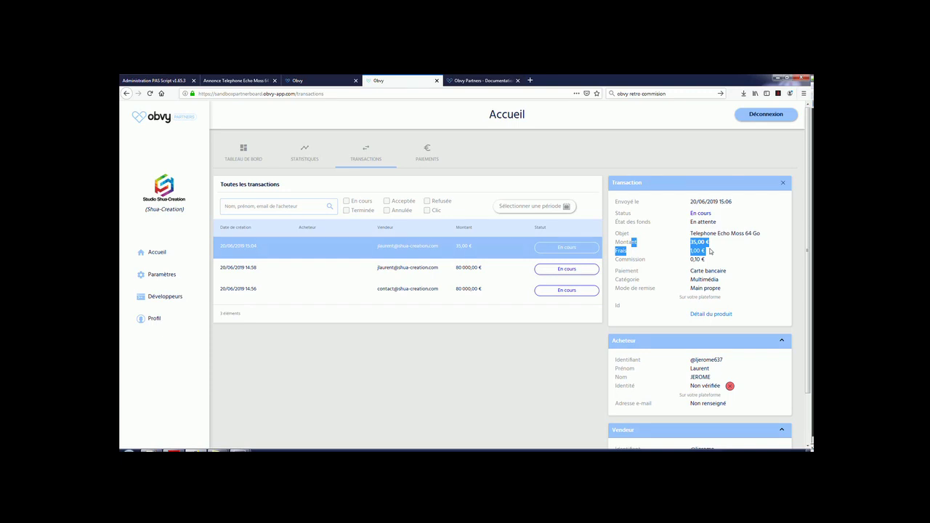
drag(706, 259, 692, 259)
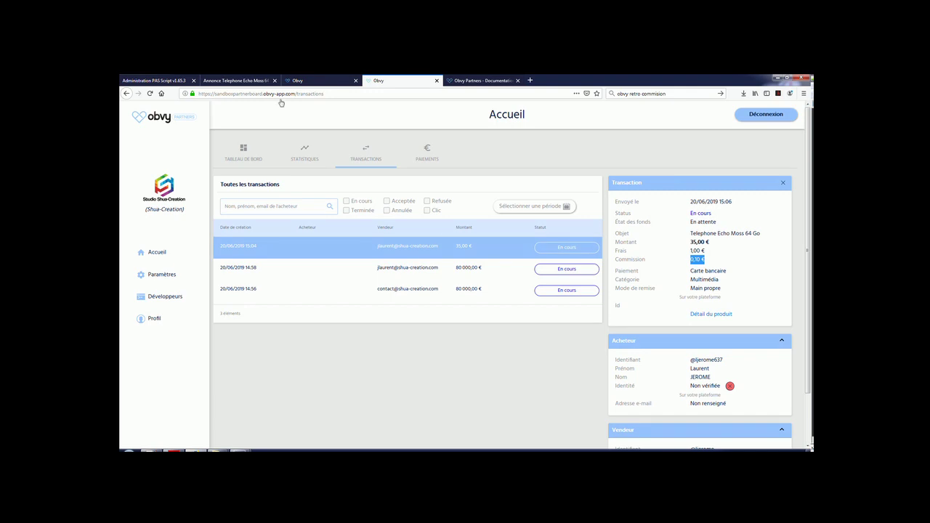
click(259, 85)
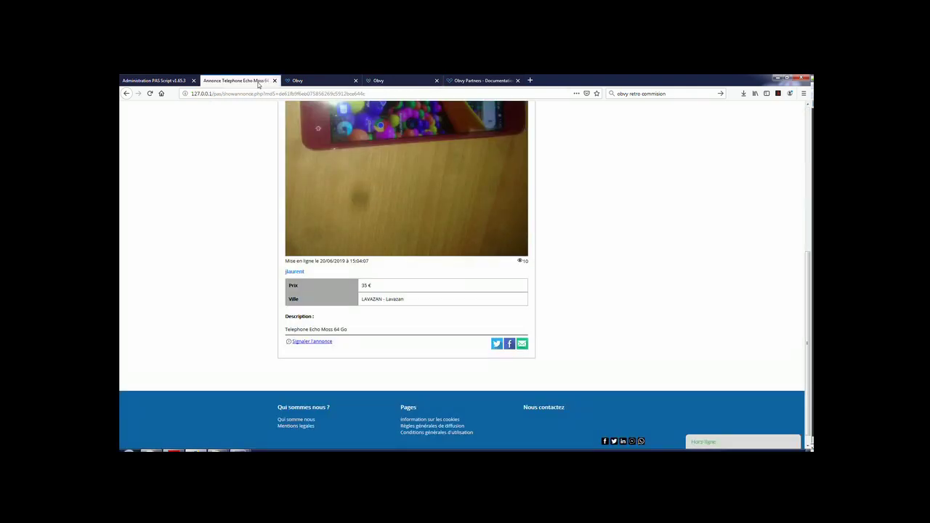
Return to the PAS Script admin tab and view the top of the payment systems configuration page.
scroll(462, 276, up, 3)
scroll(462, 276, up, 2)
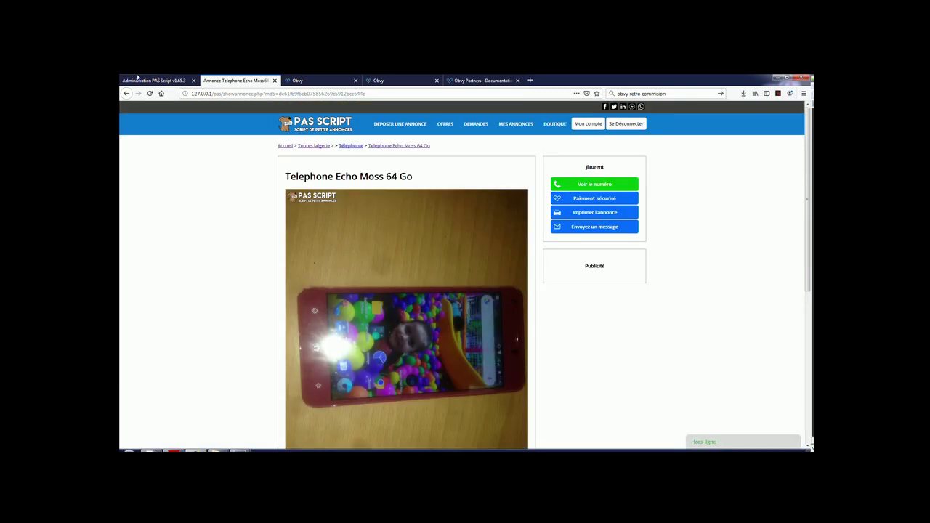
click(137, 80)
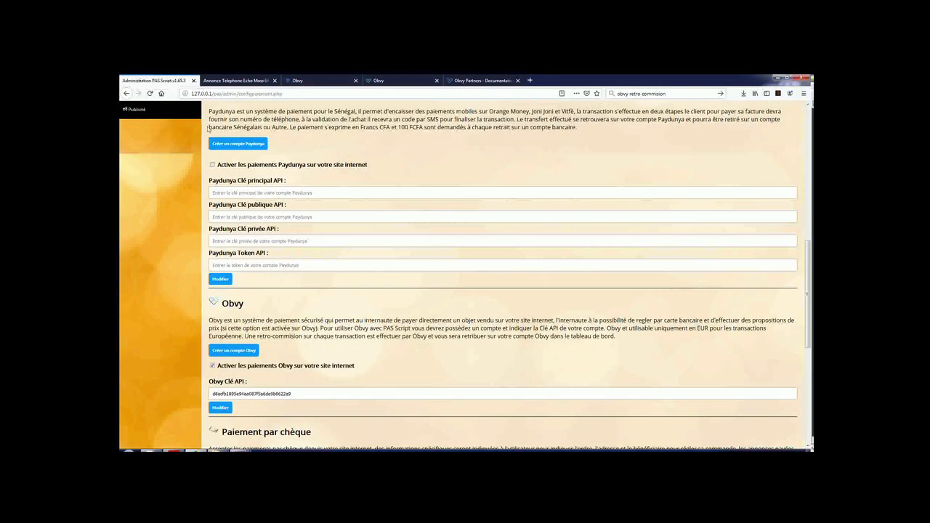
scroll(349, 218, up, 3)
scroll(349, 217, up, 5)
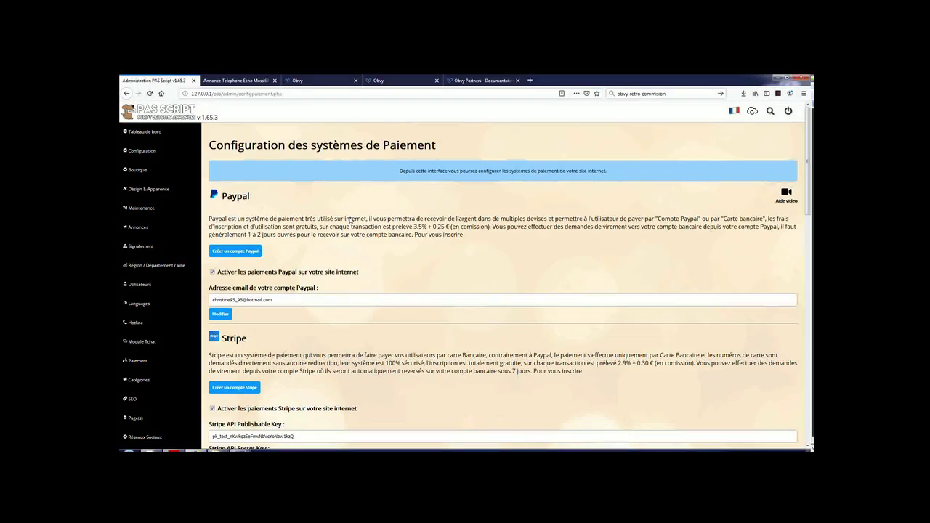